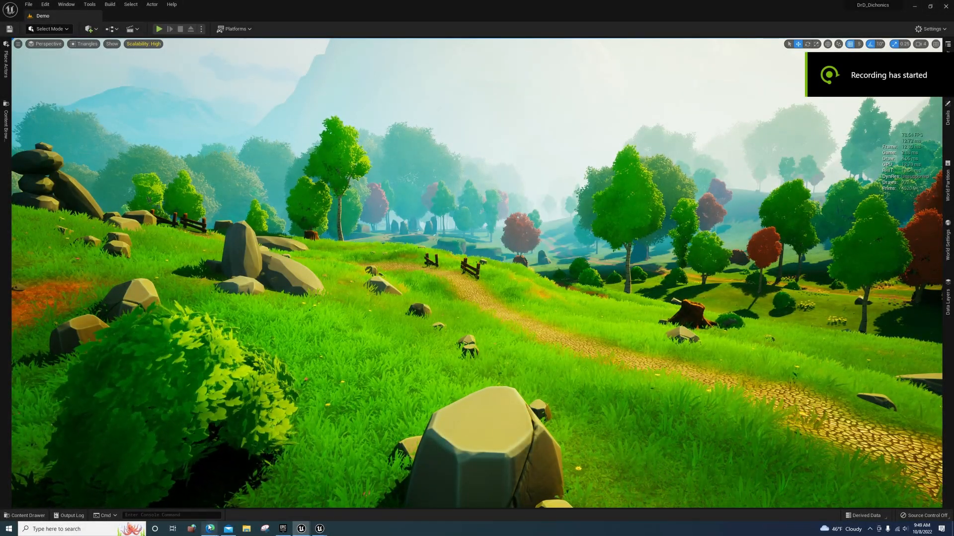
Glance at the Bing 'Rasterize' search in the browser, then return to the editor.
mouse_move(211, 529)
left_click(290, 486)
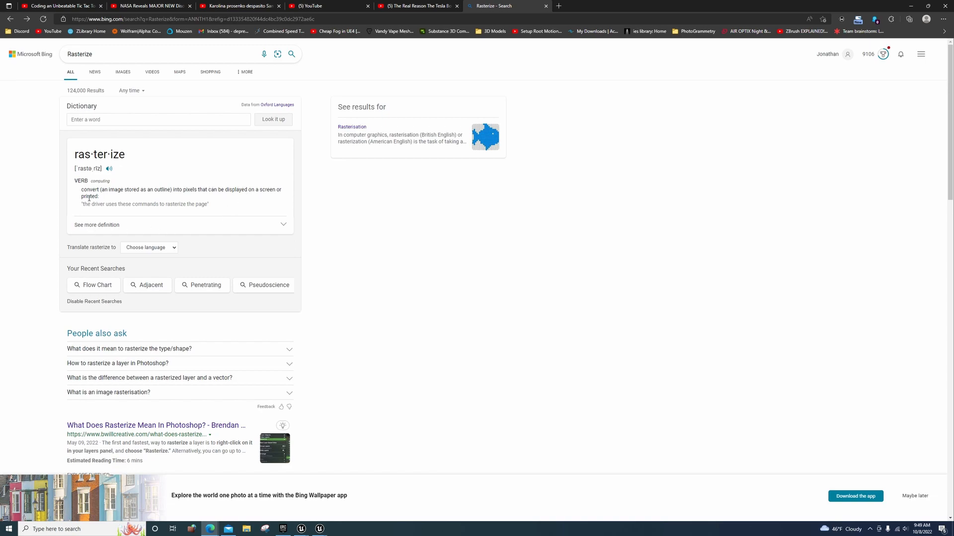
left_click(907, 6)
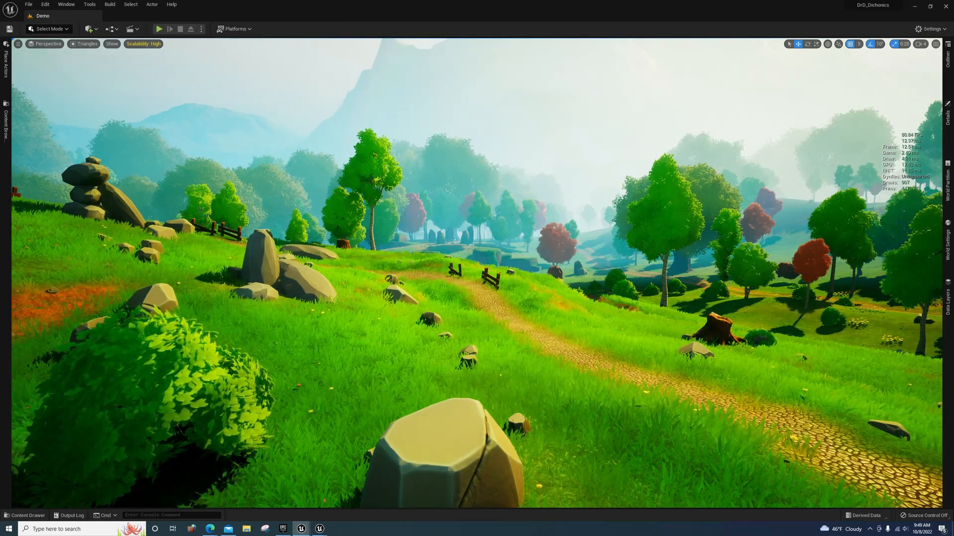
mouse_move(532, 275)
middle_mouse_down()
mouse_move(522, 277)
mouse_move(548, 274)
middle_mouse_up()
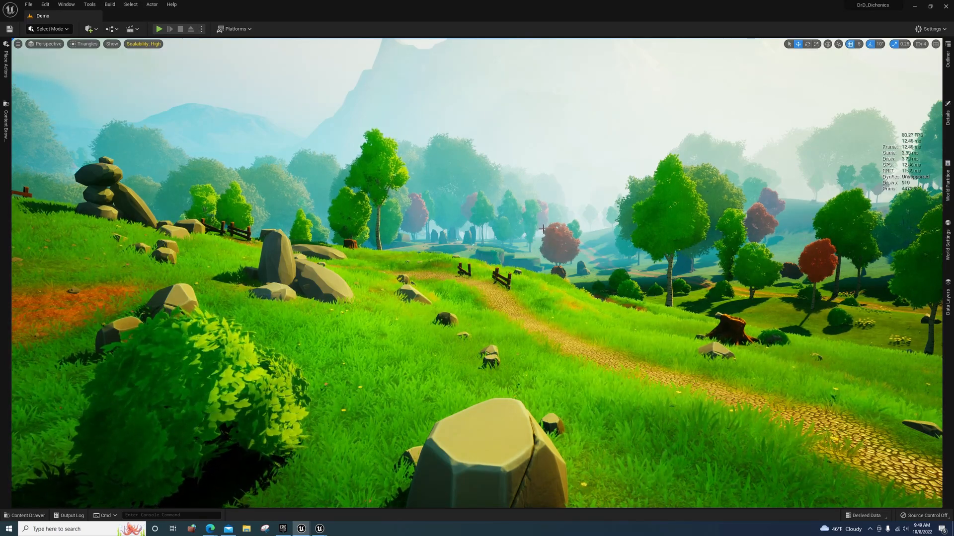
mouse_move(542, 229)
right_mouse_down()
mouse_move(543, 212)
mouse_move(543, 226)
right_mouse_up()
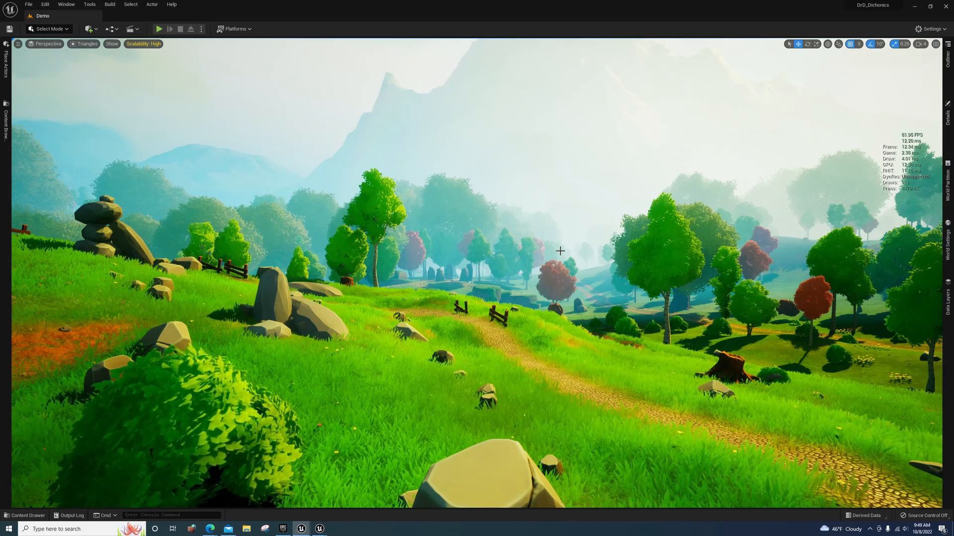
right_click_drag(560, 250, 547, 251)
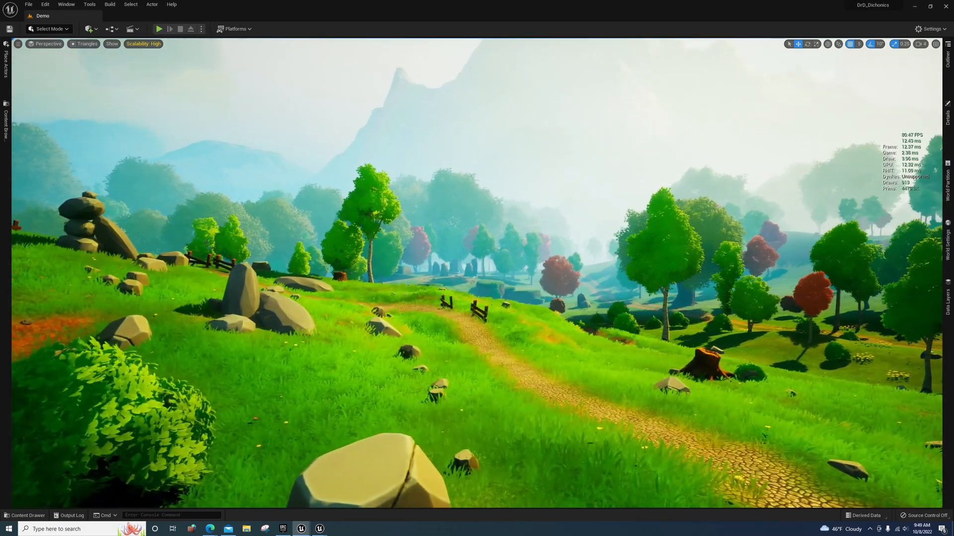
key("a")
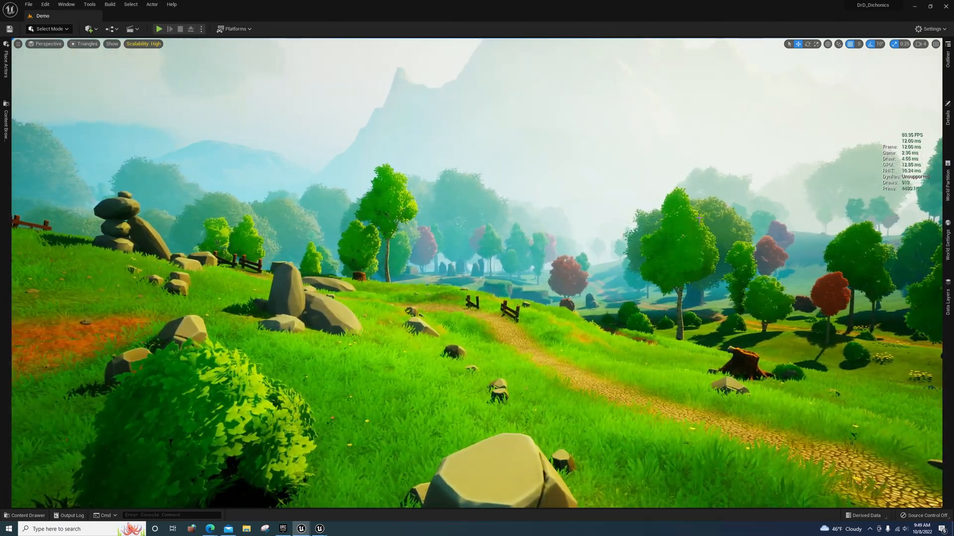
left_click(171, 4)
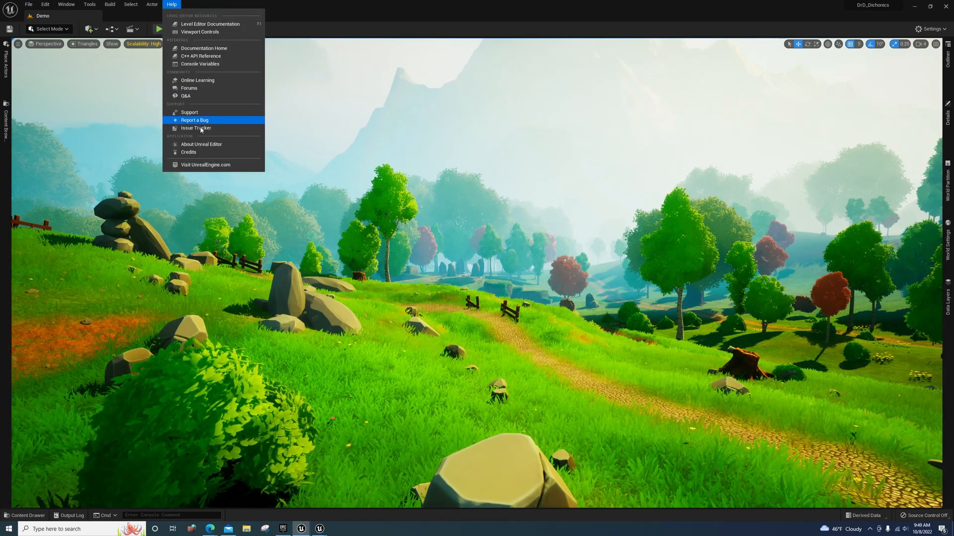
left_click(199, 144)
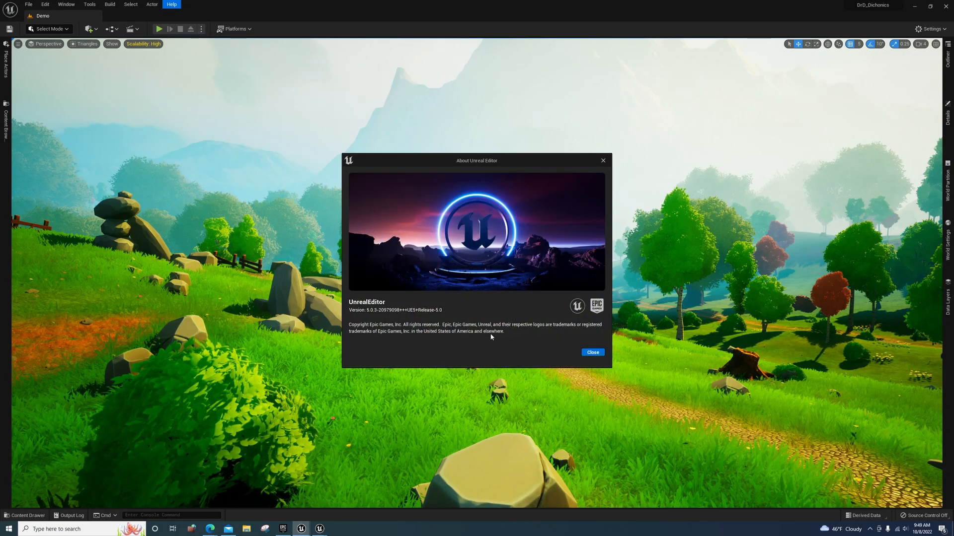
left_click(592, 353)
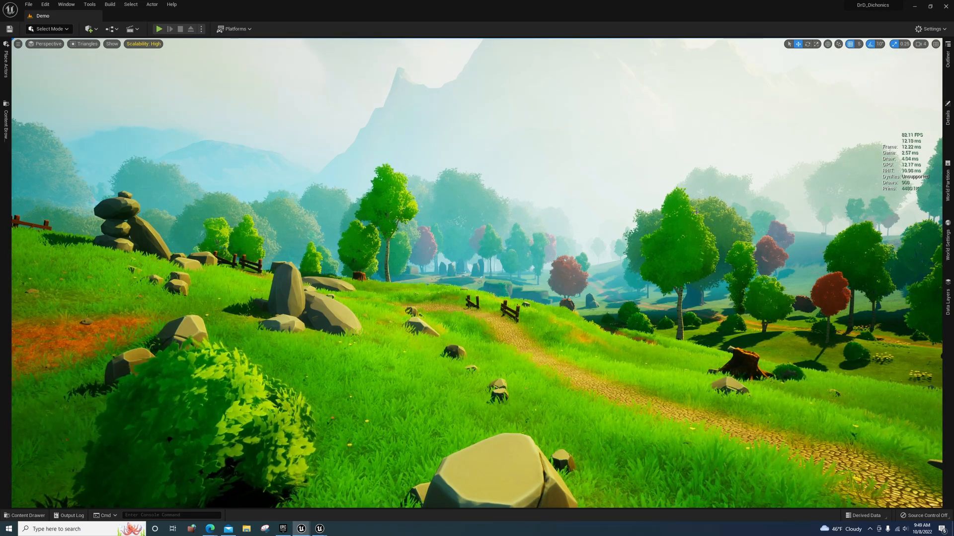
key("Up")
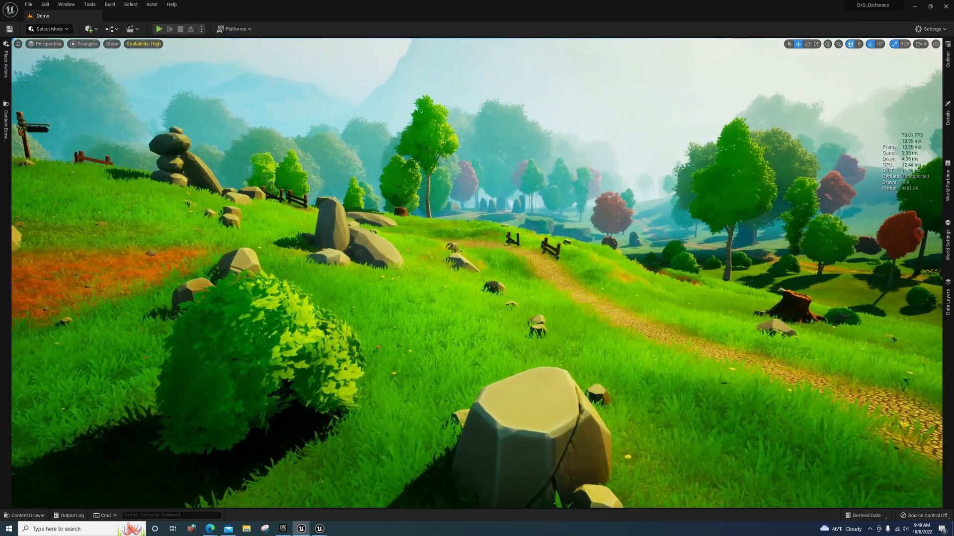
key("Down")
key("Down")
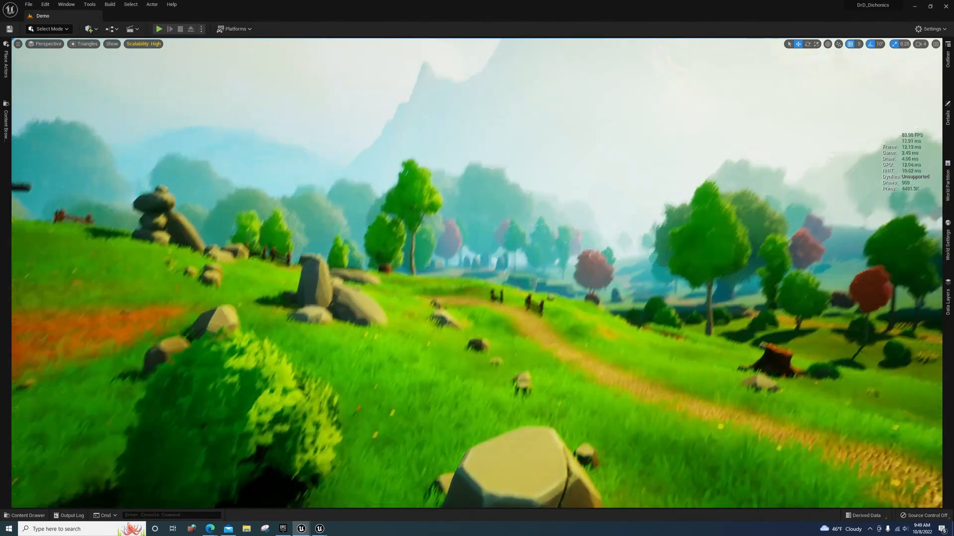
right_click_drag(676, 221, 677, 222)
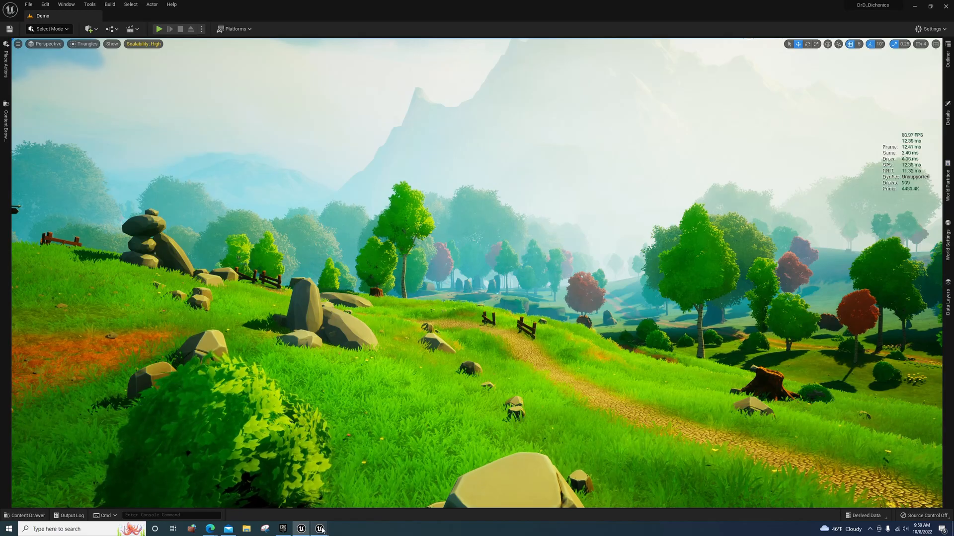
mouse_move(320, 529)
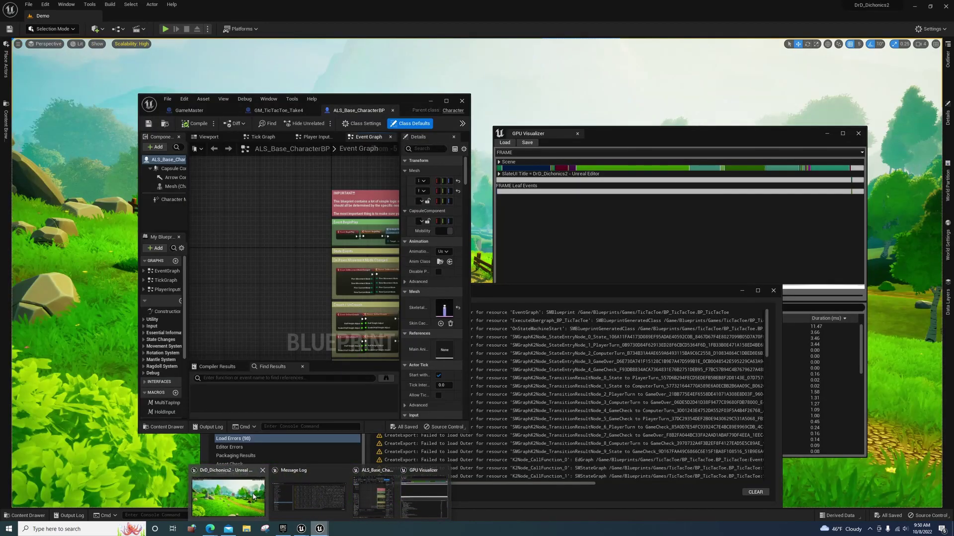
Bring the DrD_Dichonics2 editor forward and fly the camera toward the bush and rock.
left_click(227, 493)
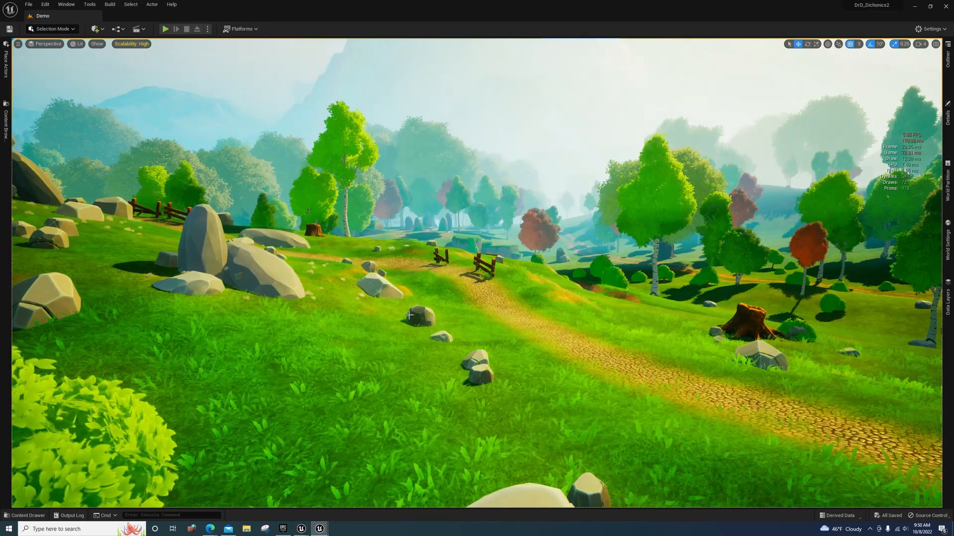
mouse_move(477, 268)
right_mouse_down()
mouse_move(448, 276)
mouse_move(462, 268)
right_mouse_up()
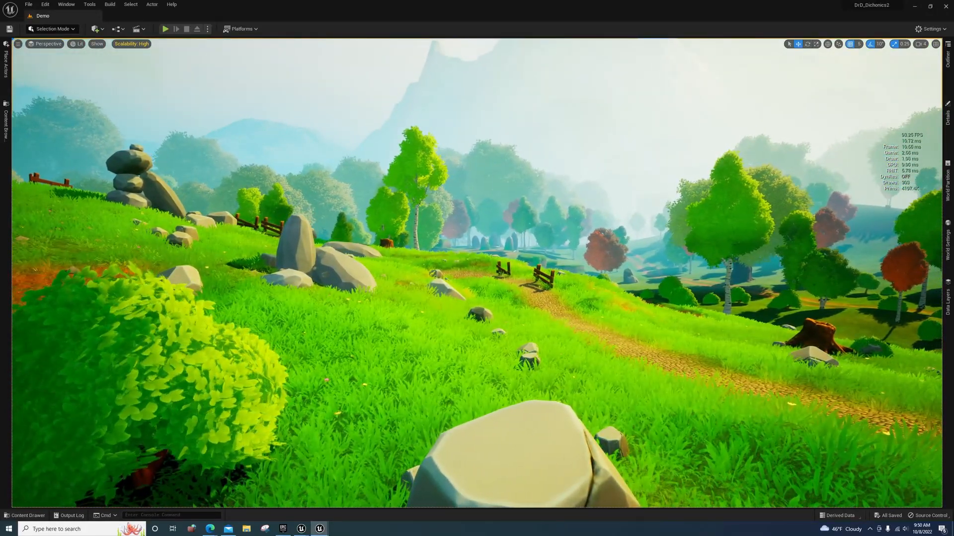
right_click_drag(426, 190, 447, 189)
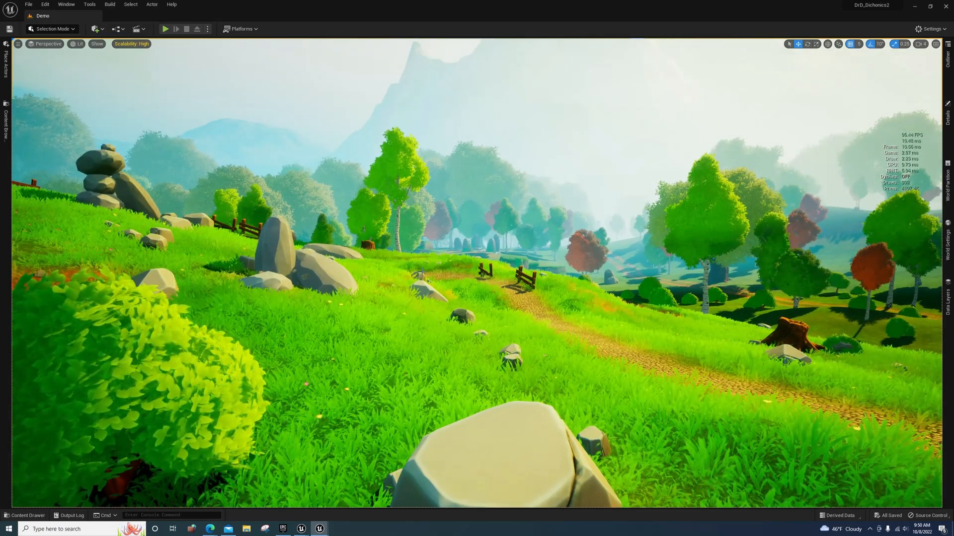
left_click(79, 45)
mouse_move(116, 162)
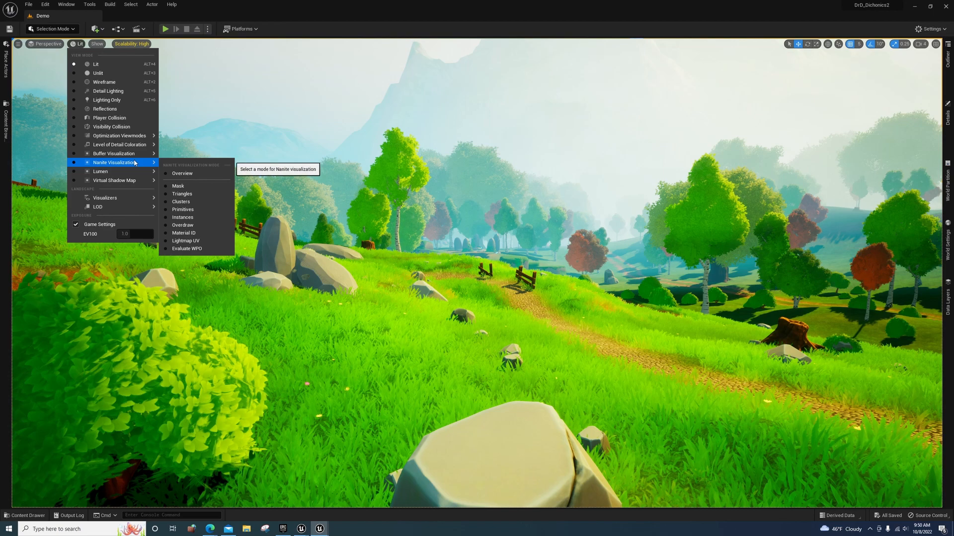
left_click(181, 194)
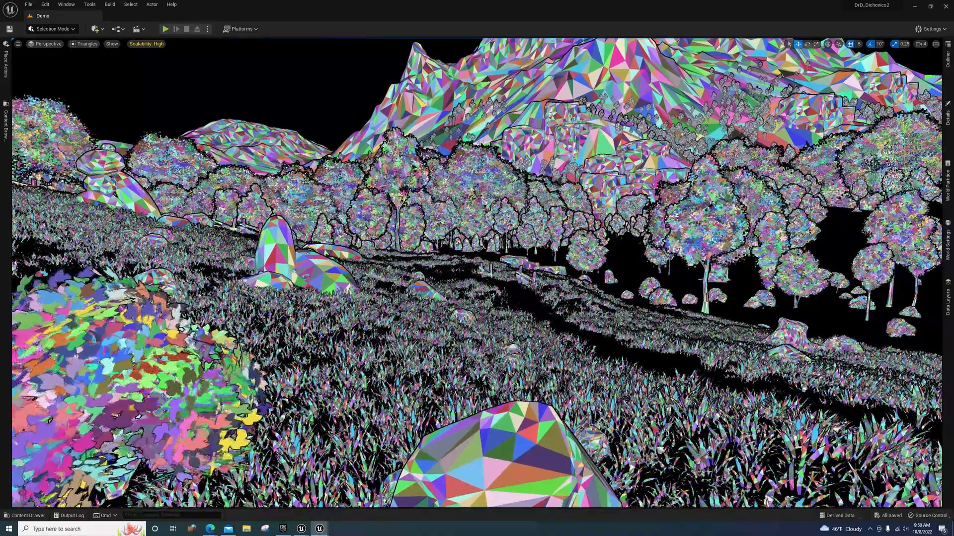
left_click(79, 44)
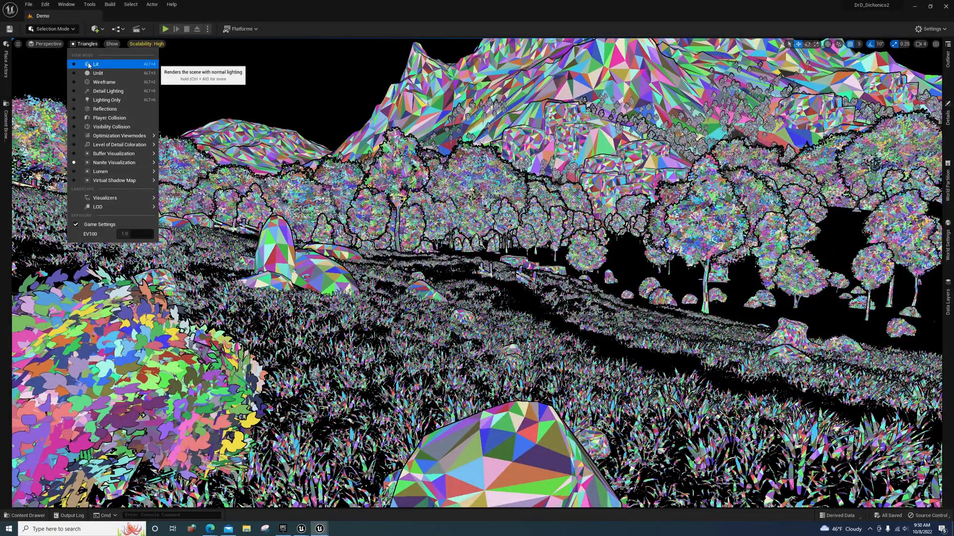
left_click(89, 65)
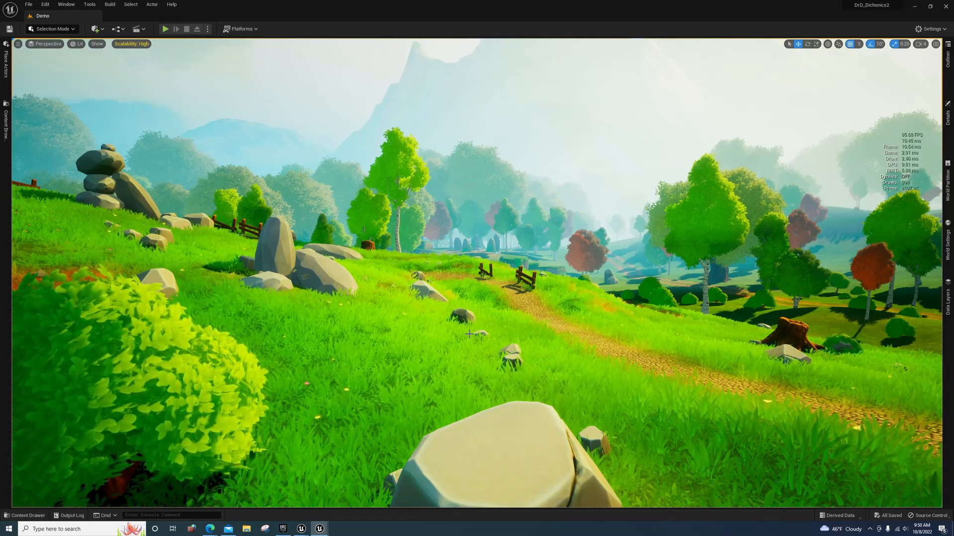
left_click(46, 3)
left_click(75, 111)
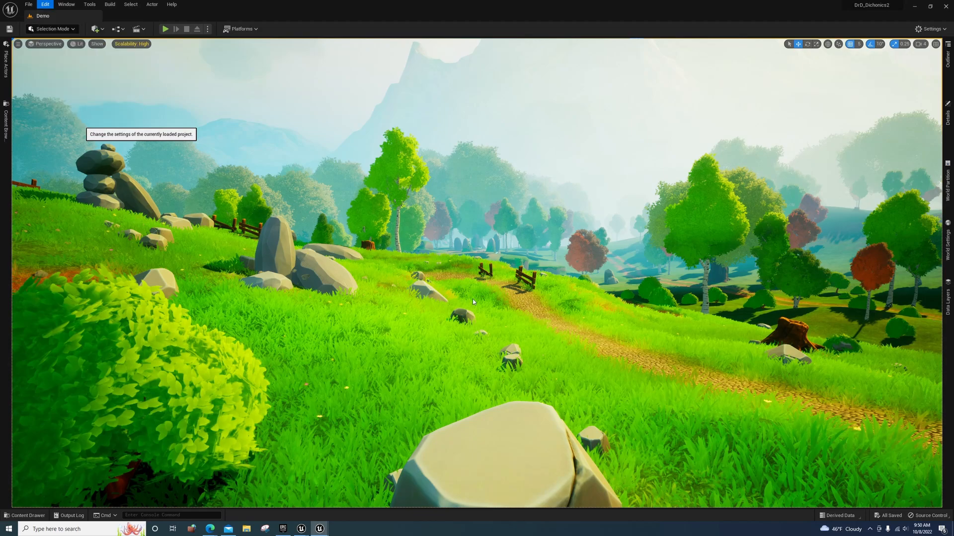
left_click(398, 465)
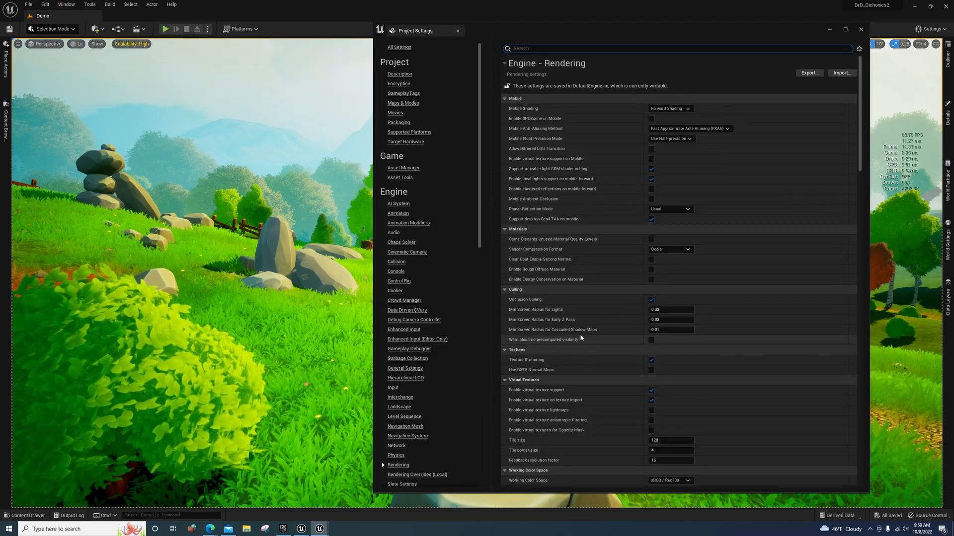
scroll(619, 295, "down", 5)
scroll(619, 295, "down", 3)
scroll(619, 298, "down", 5)
scroll(631, 309, "down", 2)
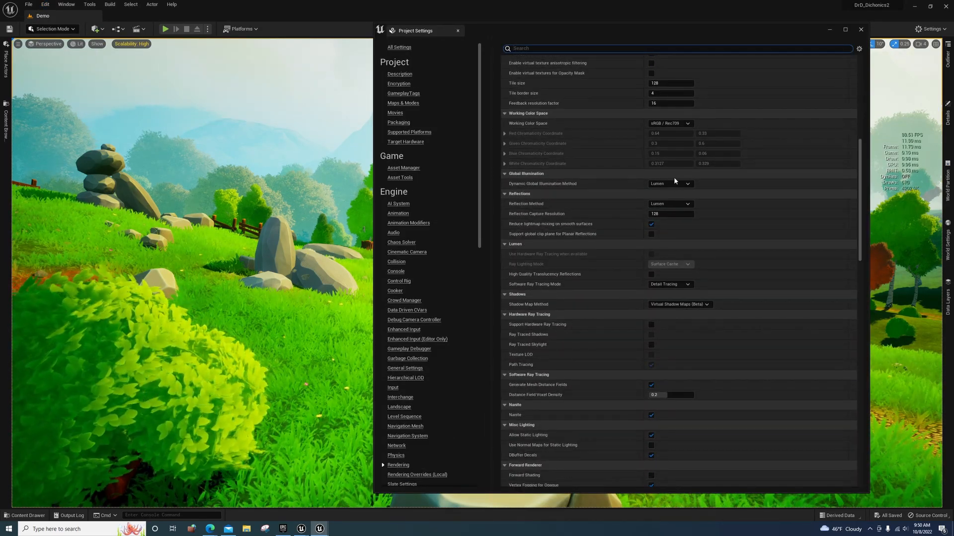
scroll(641, 294, "down", 1)
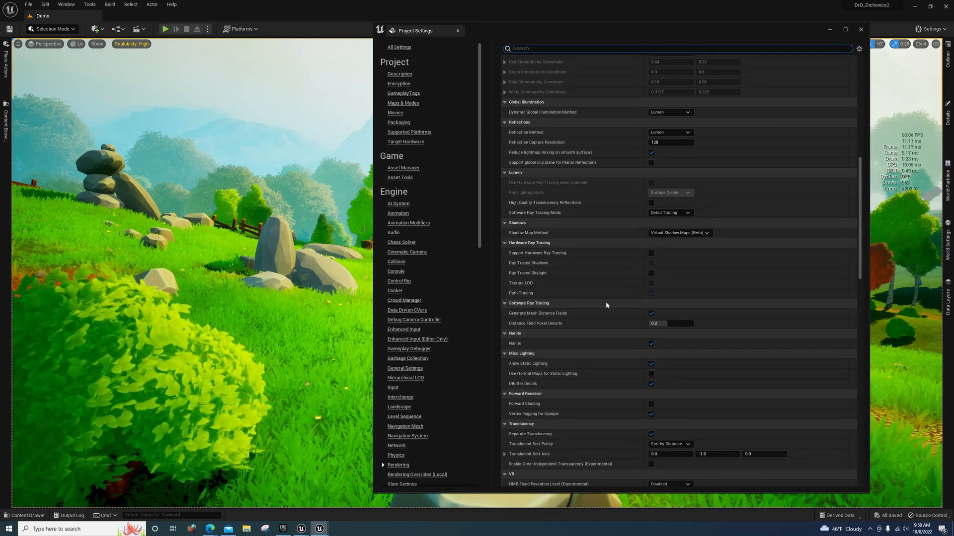
scroll(605, 305, "down", 4)
scroll(609, 312, "down", 2)
scroll(607, 316, "down", 2)
scroll(640, 370, "down", 2)
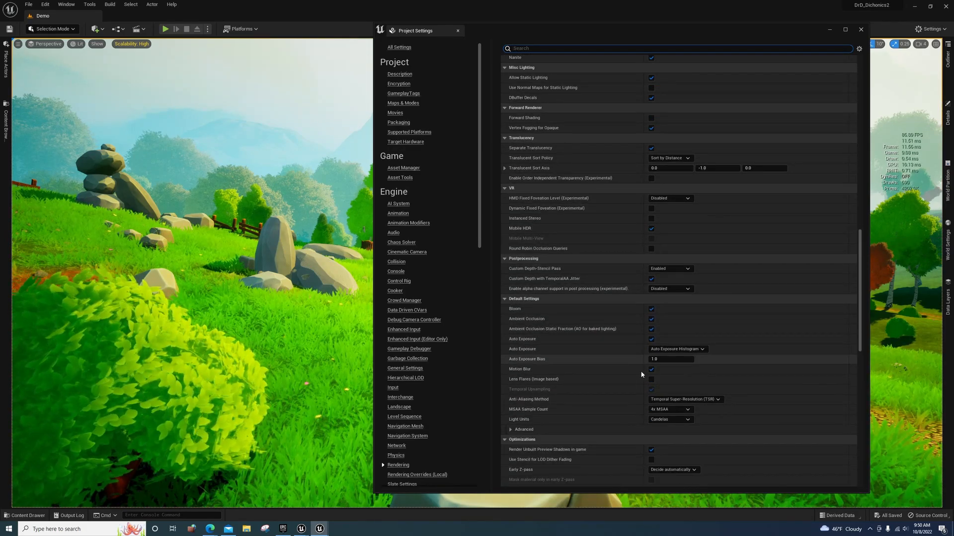
scroll(634, 399, "down", 4)
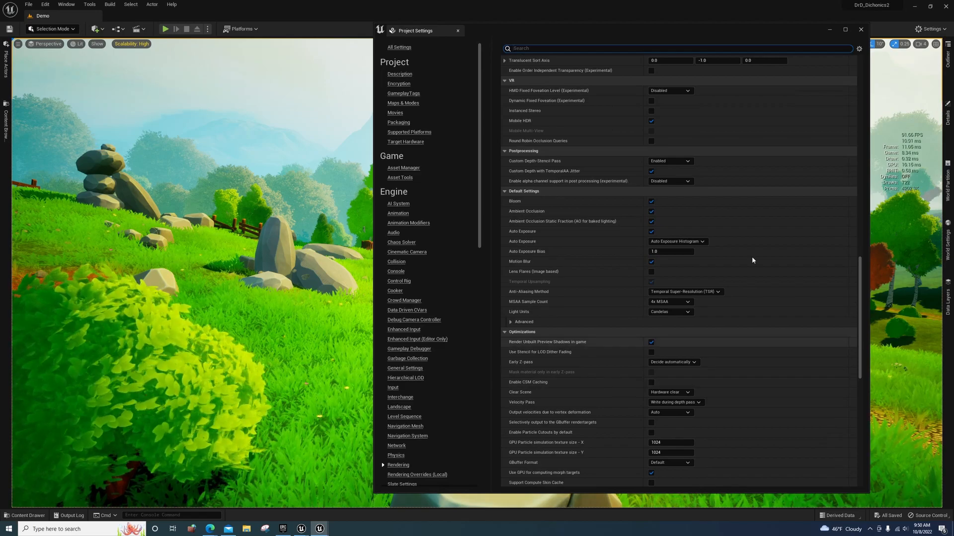
left_click(858, 31)
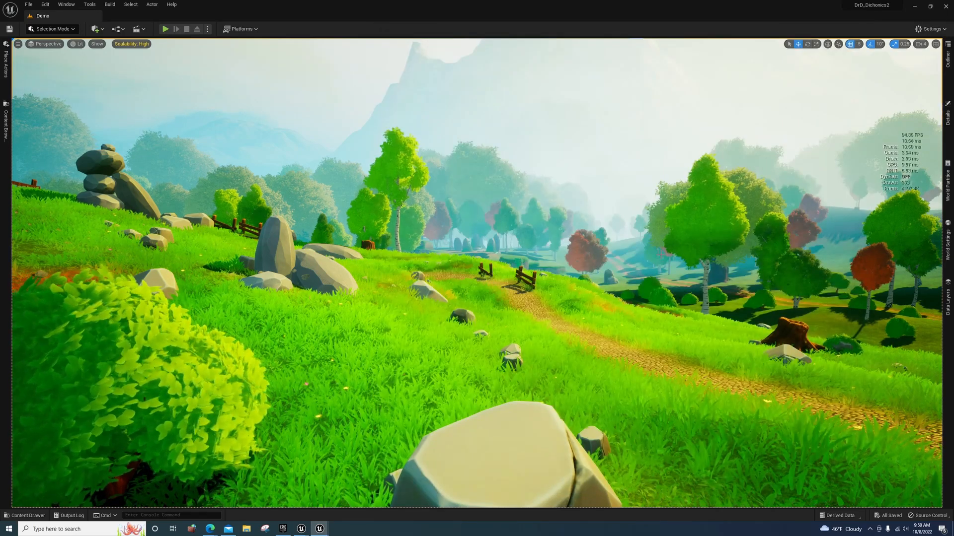
right_click_drag(636, 253, 804, 237)
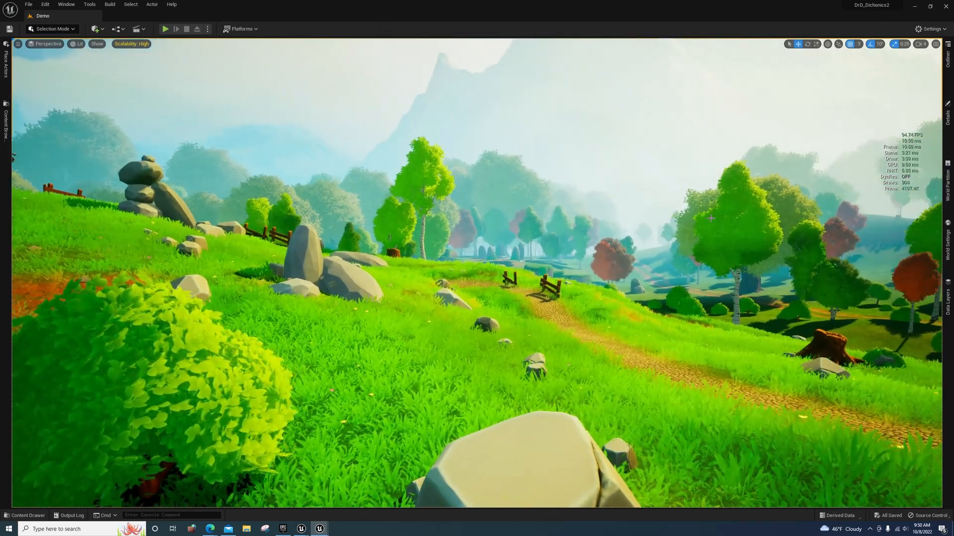
left_click(947, 79)
Unhide Light Source2 in the Outliner and close the actor list.
left_click(765, 125)
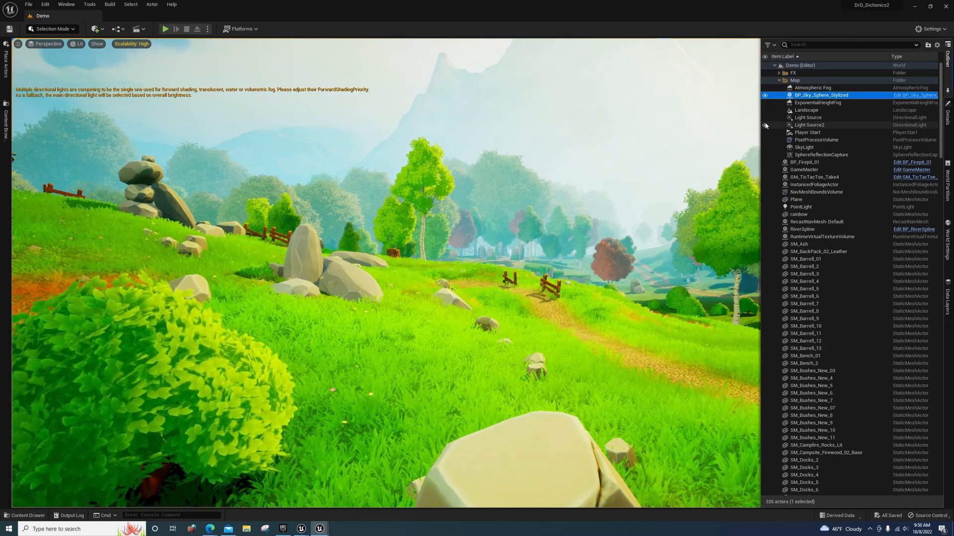
left_click(594, 222)
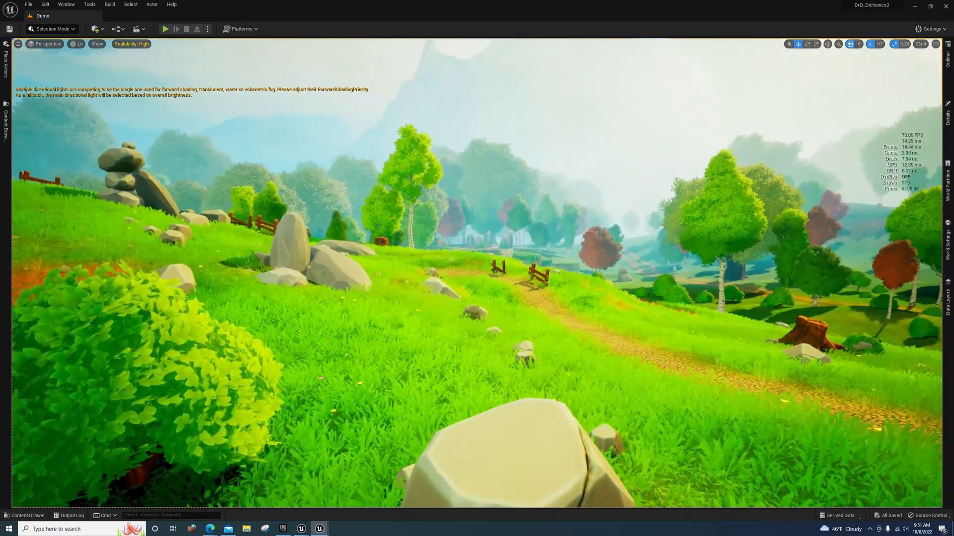
Check the DrD_Dichonics scene's Outliner and landscape, then return to DrD_Dichonics2.
mouse_move(319, 529)
left_click(182, 499)
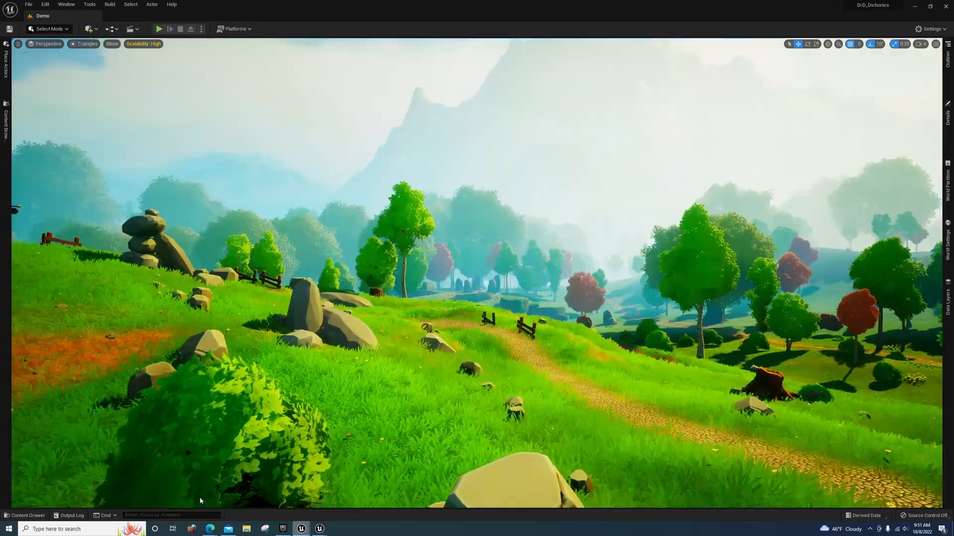
left_click(947, 60)
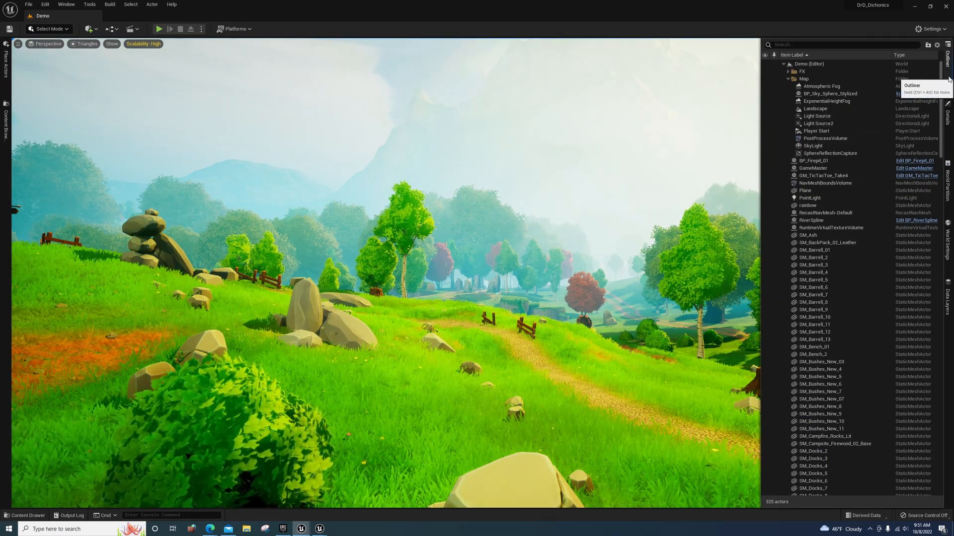
left_click(948, 60)
right_click_drag(477, 268, 440, 283)
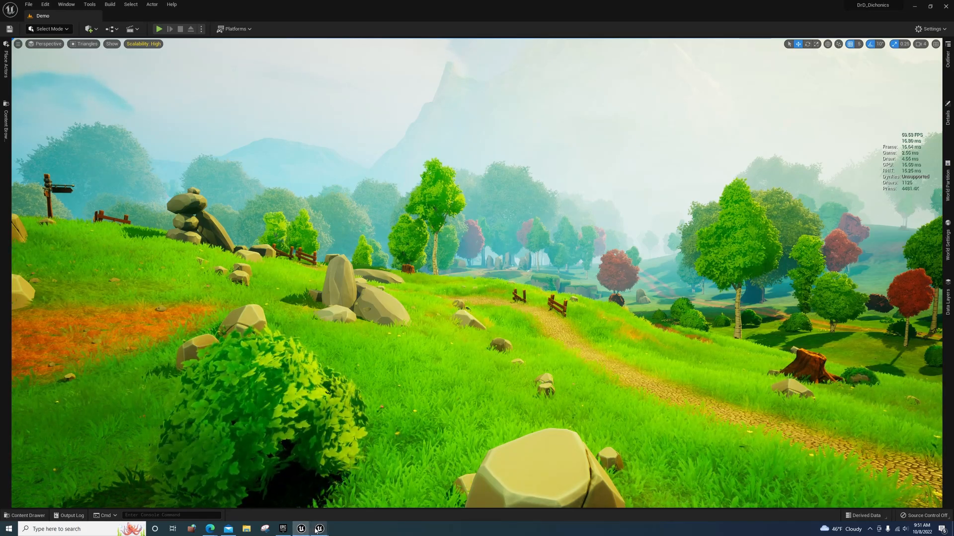
left_click(243, 503)
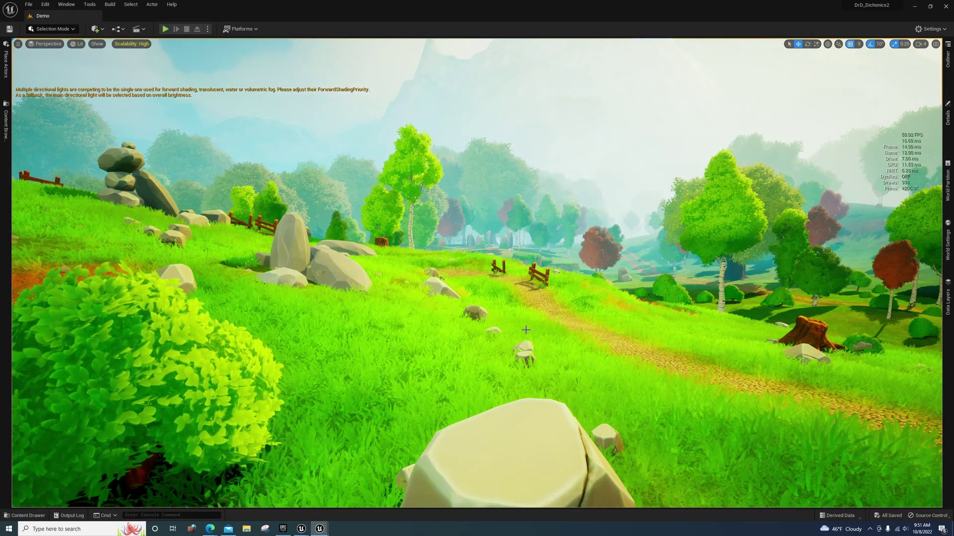
Compare both editors' viewports, then bring DrD_Dichonics2's GPU Visualizer timings forward.
right_click_drag(477, 268, 452, 262)
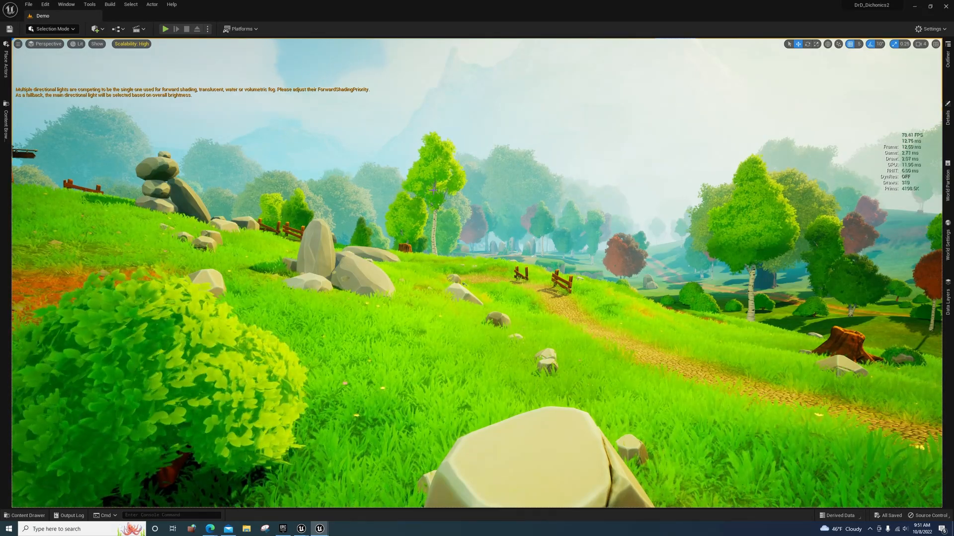
mouse_move(301, 529)
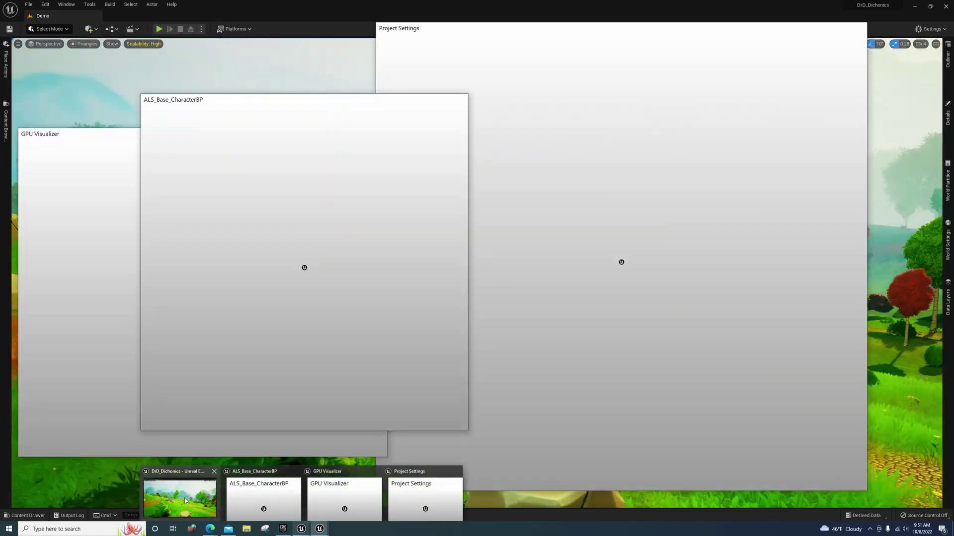
left_click(183, 497)
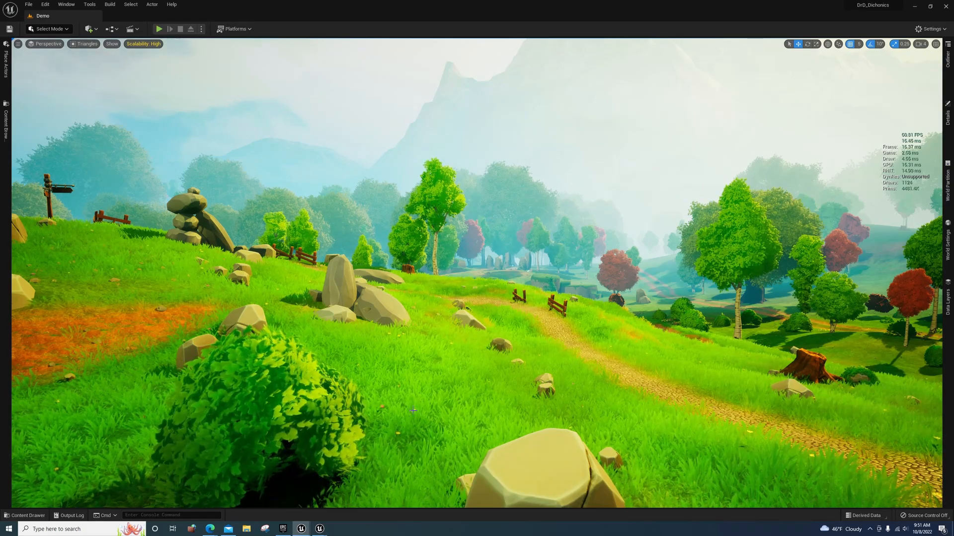
mouse_move(301, 529)
left_click(228, 495)
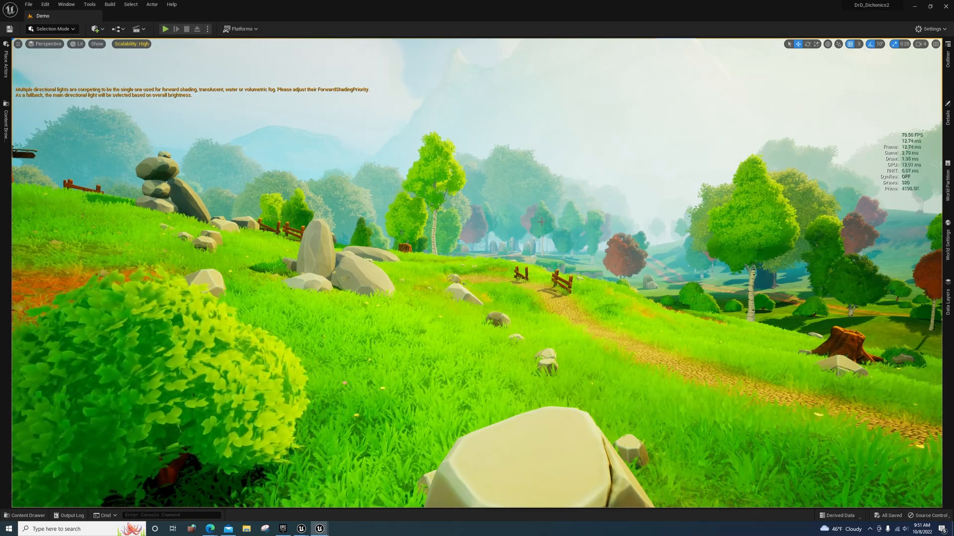
right_click_drag(541, 222, 556, 227)
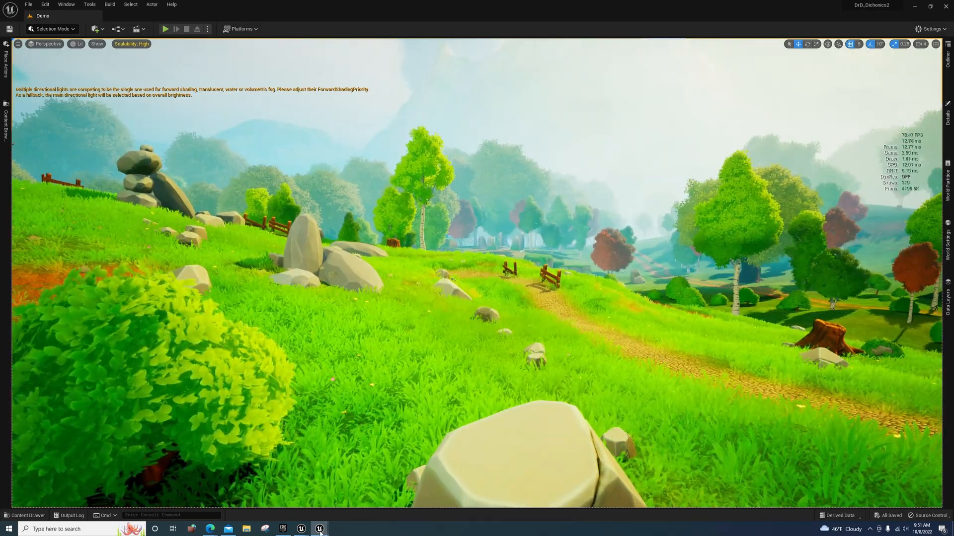
left_click(425, 492)
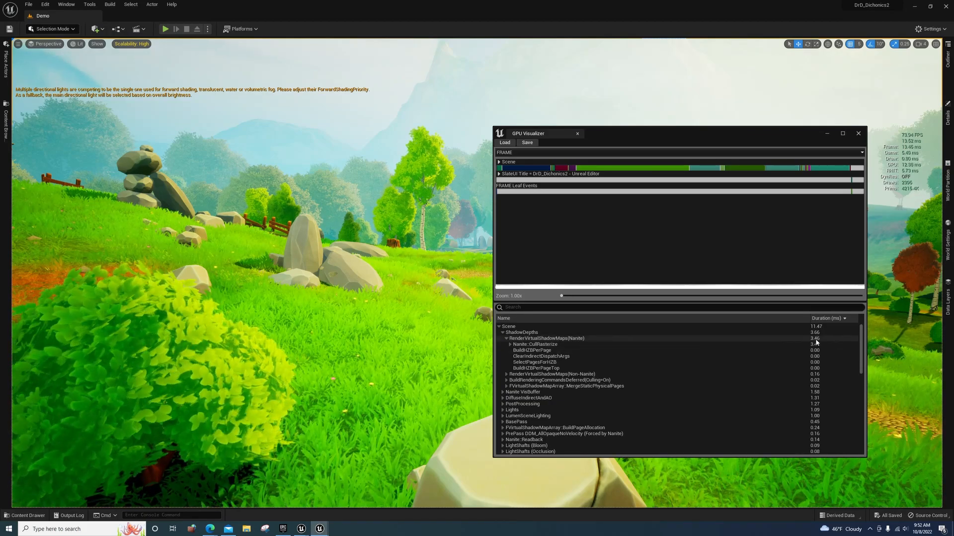
mouse_move(319, 529)
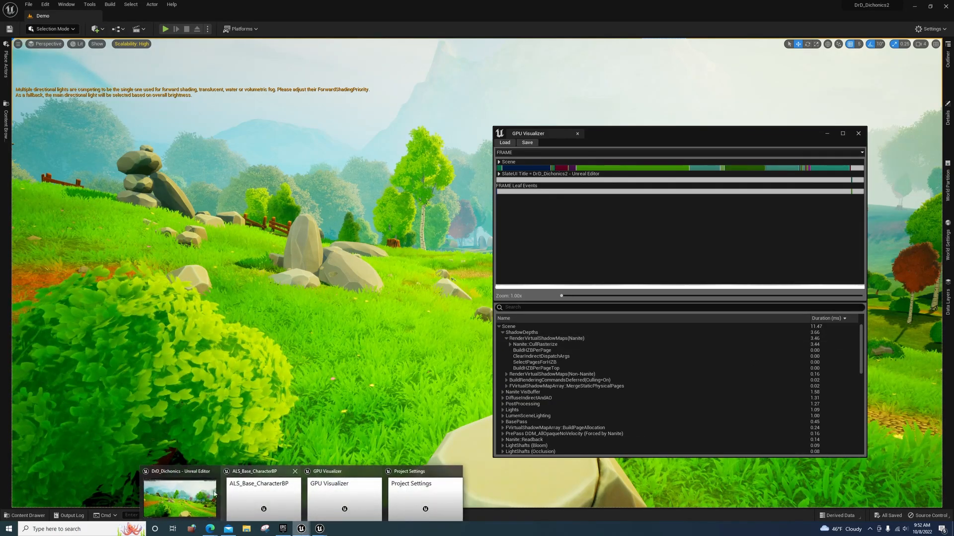
View DrD_Dichonics' shadow-depth timings, return to DrD_Dichonics2's, then dismiss the visualizer.
left_click(300, 530)
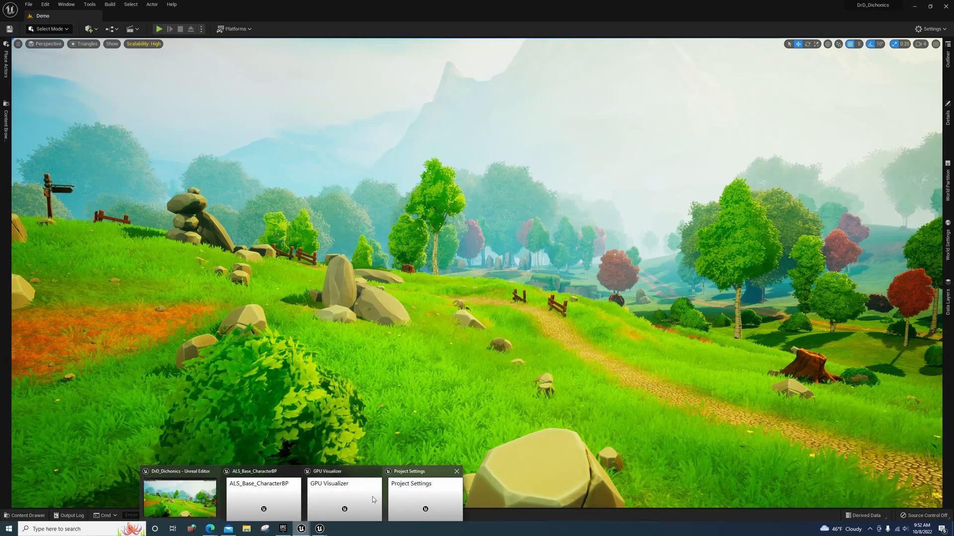
left_click(318, 501)
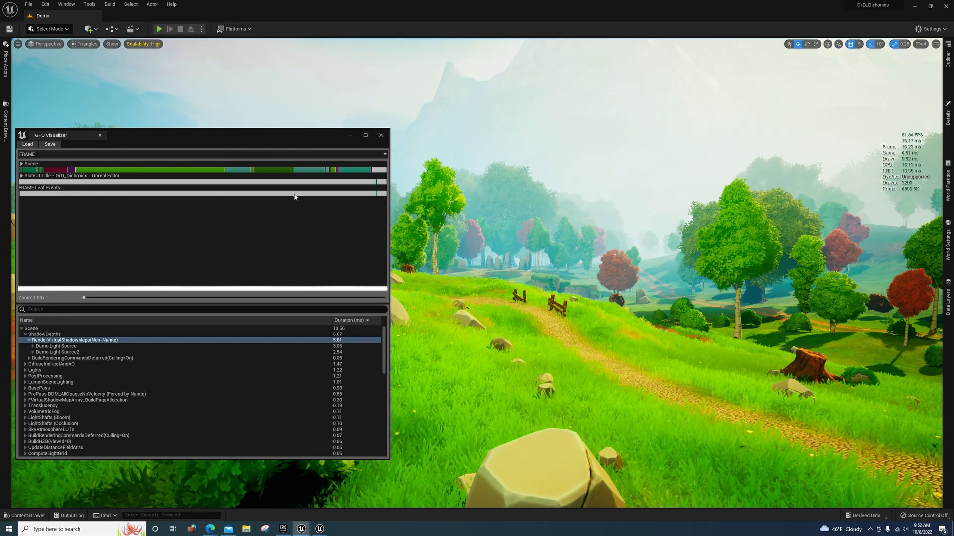
mouse_move(319, 528)
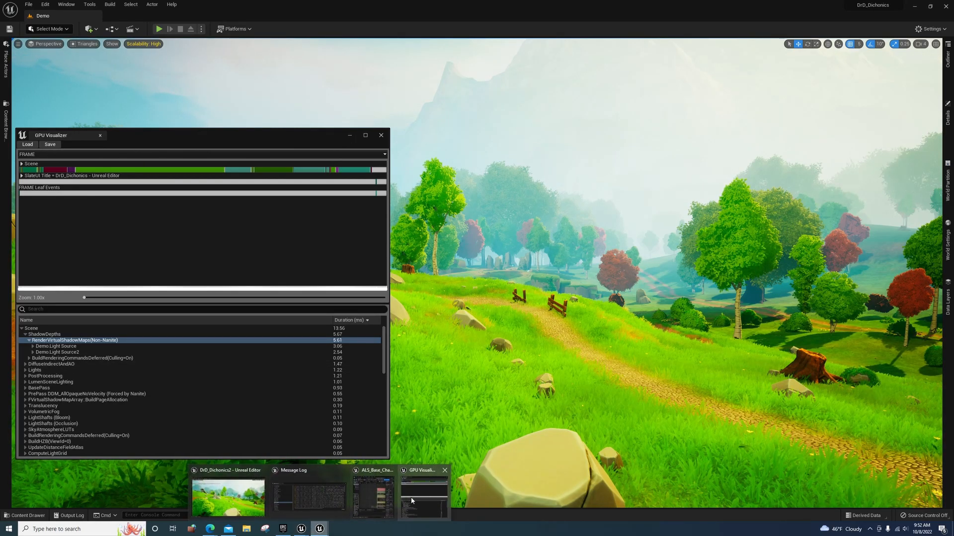
left_click(412, 501)
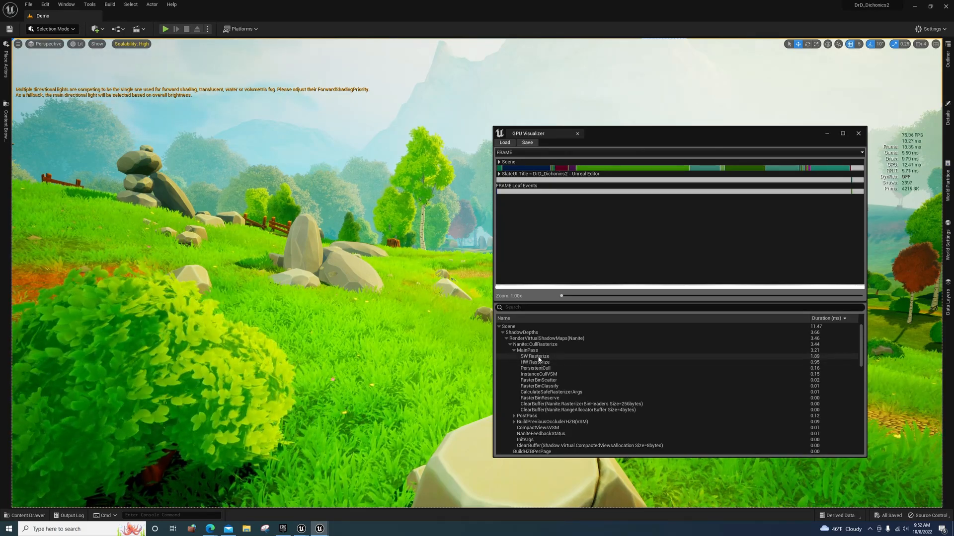
left_click(827, 133)
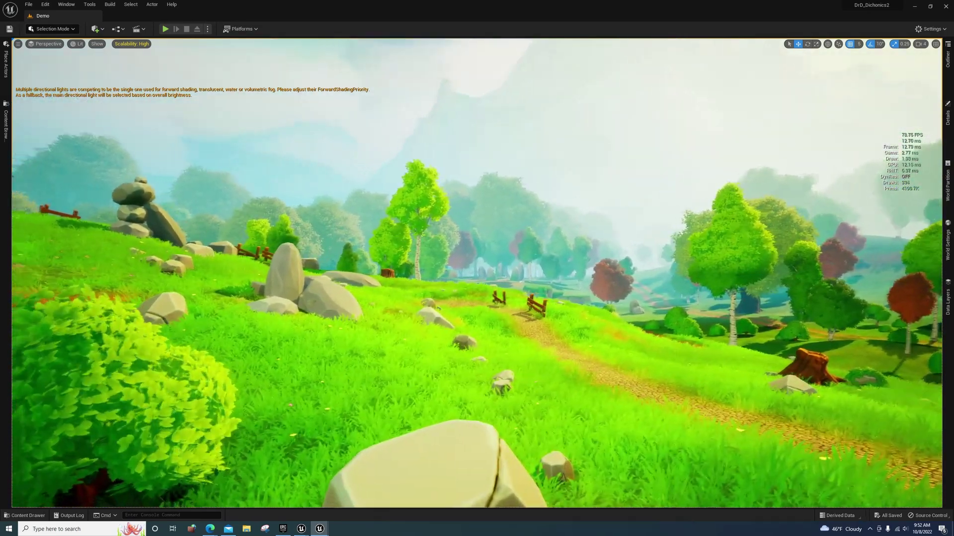
Turn the camera across the scene toward a wider view down the dirt path.
right_click_drag(621, 246, 620, 247)
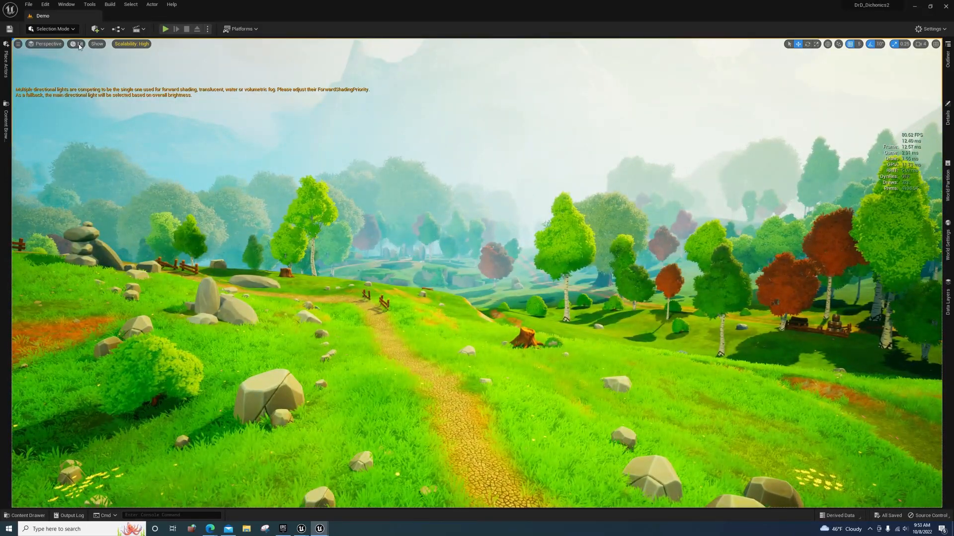
left_click(78, 45)
View the map in Unlit mode from overhead, then switch back to Lit near the path.
left_click(97, 75)
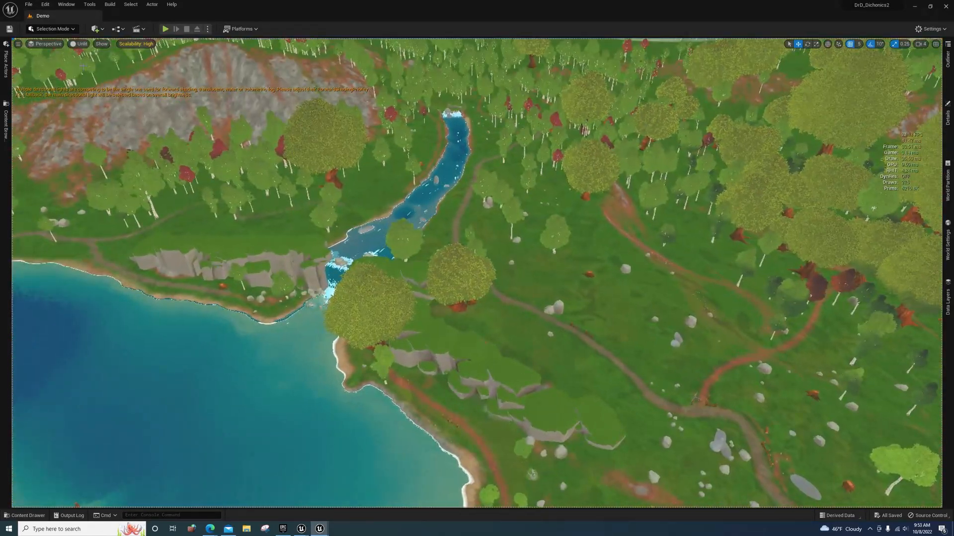
left_click(78, 43)
left_click(97, 64)
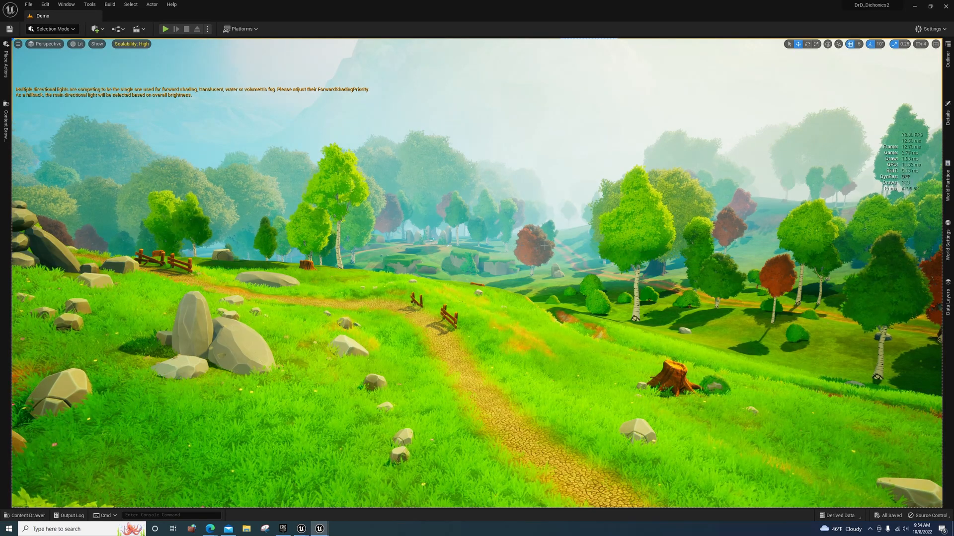
scroll(506, 370, "up", 2)
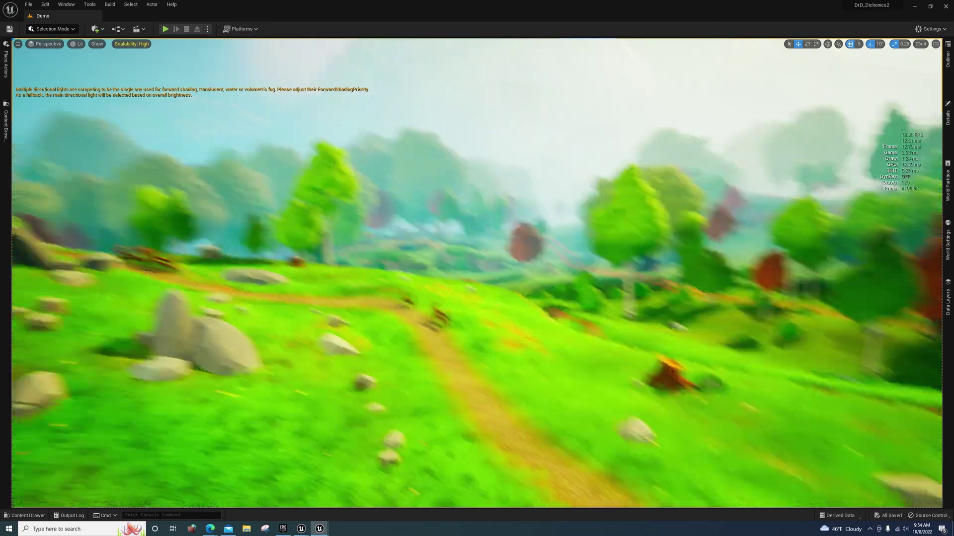
Fly forward, then restore the DrD_Dichonics2 editor down to a smaller window revealing the other editor.
right_click_drag(508, 329, 508, 328)
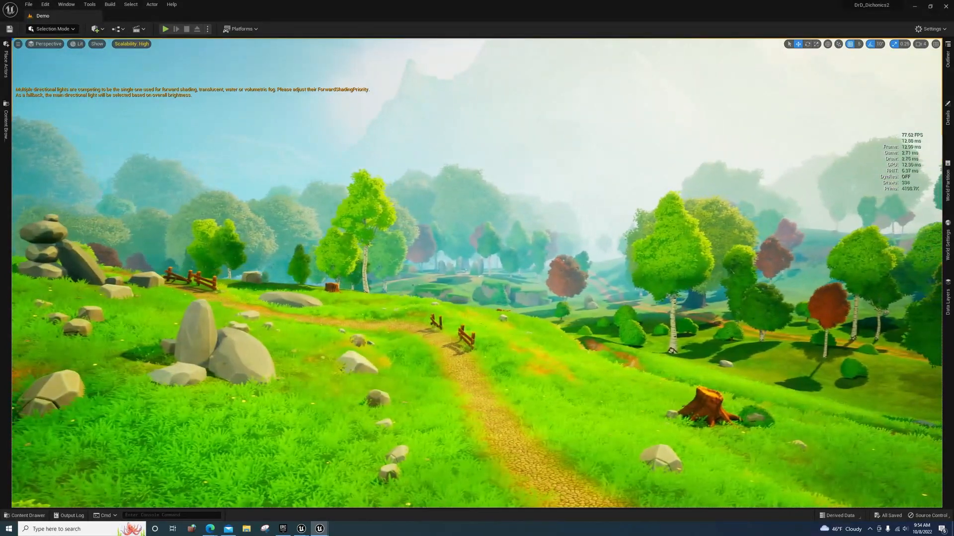
right_click_drag(473, 155, 474, 155)
left_click_drag(505, 4, 530, 86)
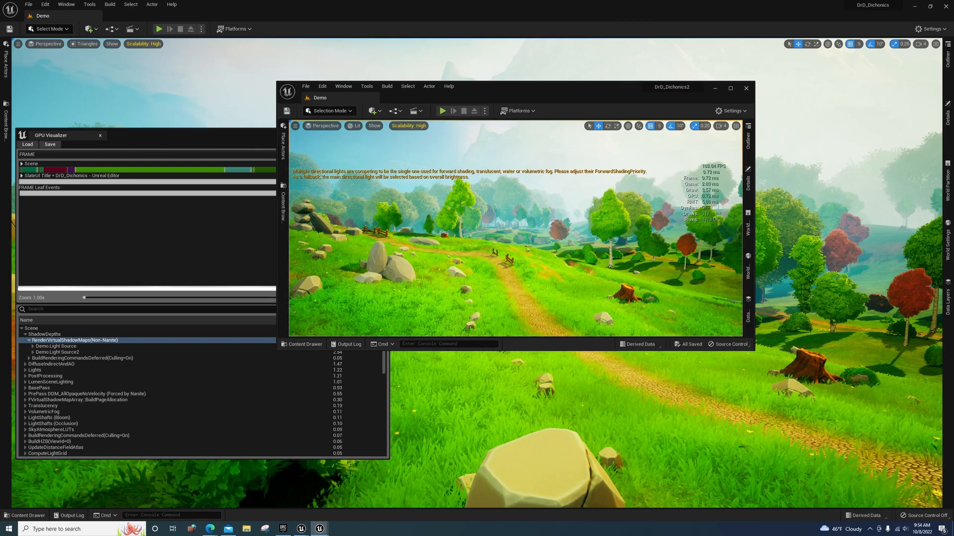
right_click_drag(474, 156, 492, 155)
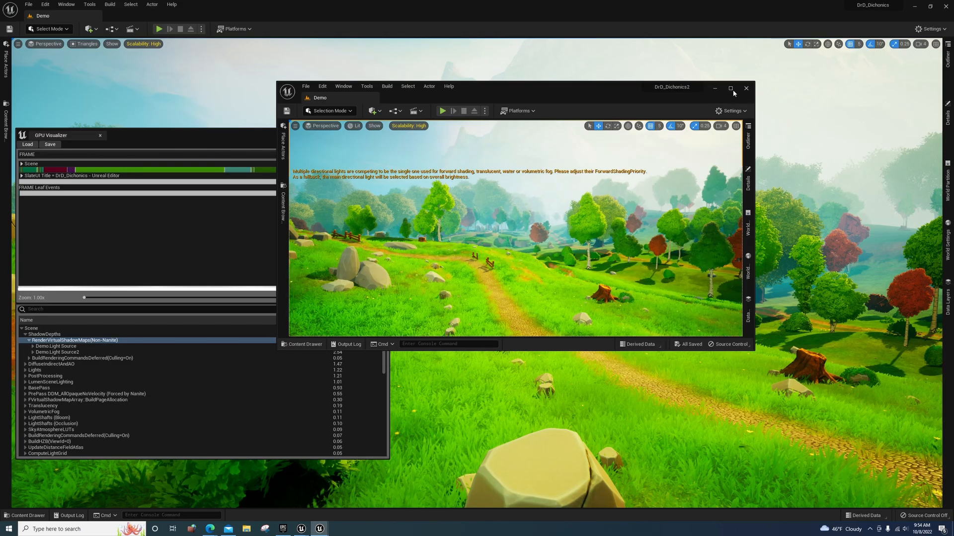
Maximize the DrD_Dichonics2 editor and turn the camera left along the path.
left_click(730, 88)
right_click_drag(587, 227, 470, 227)
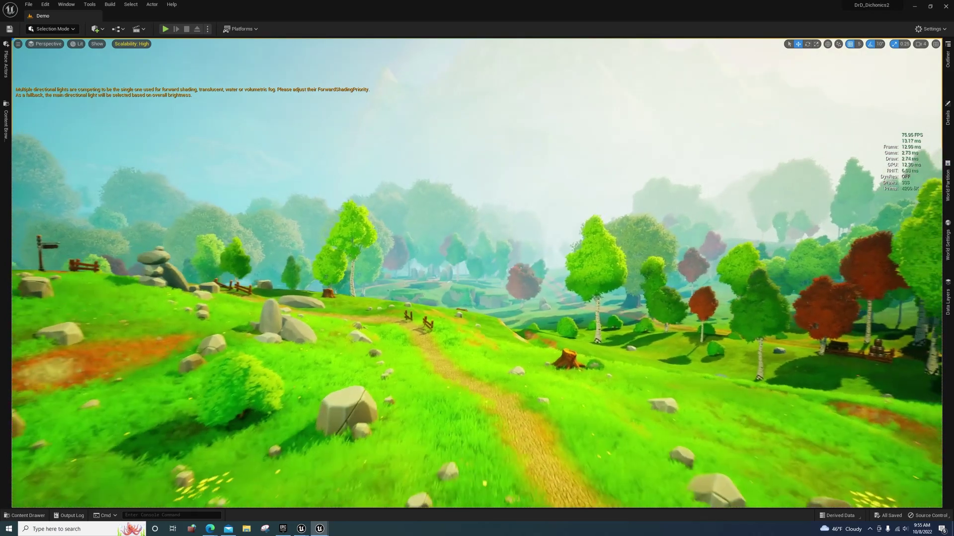
Reposition the camera, then pick Light Source2 in the Outliner to hide it.
right_click_drag(477, 269, 462, 268)
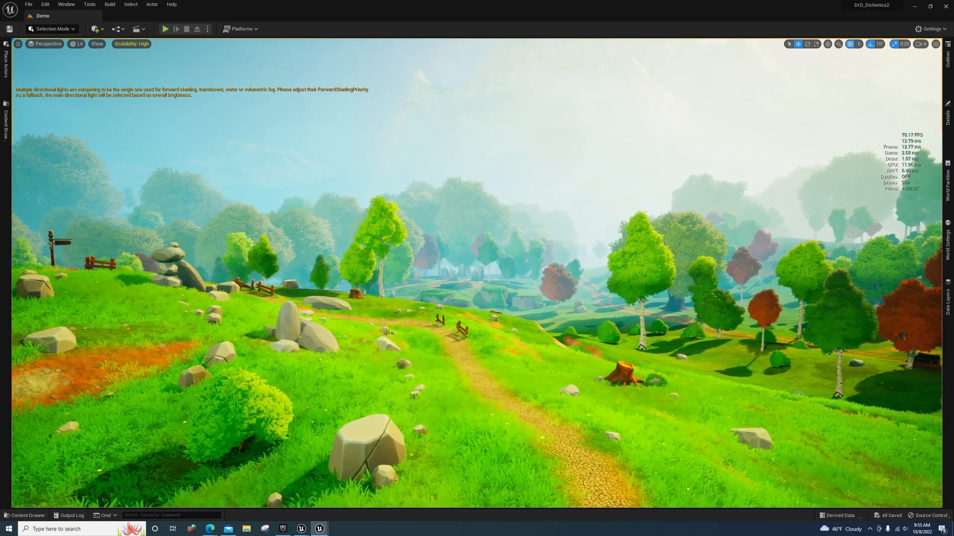
right_click_drag(861, 120, 859, 120)
left_click(948, 63)
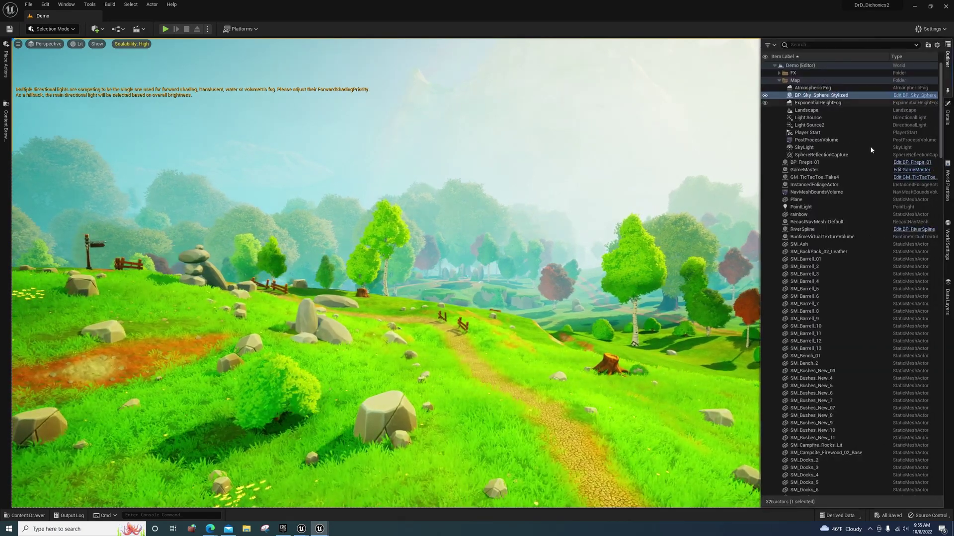
left_click(763, 124)
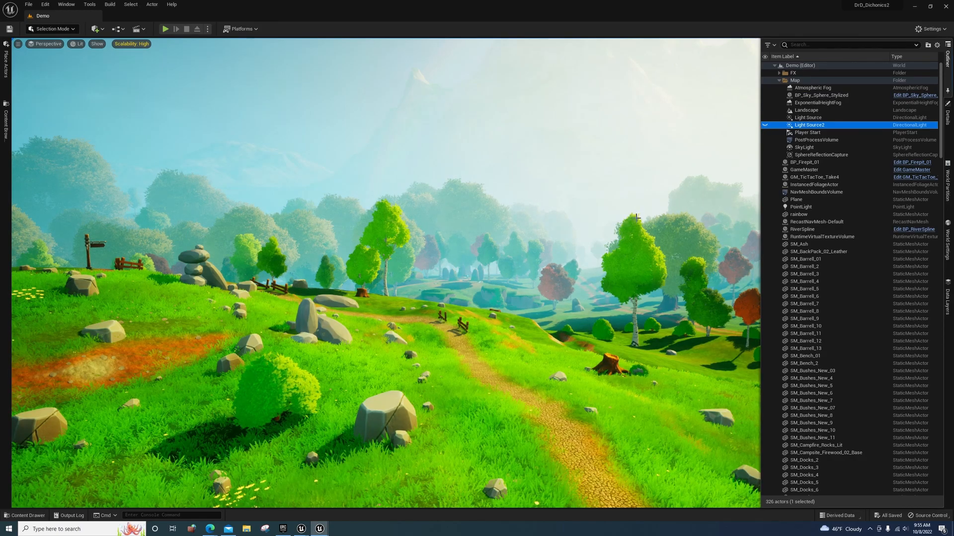
Tilt the camera up at the sky and back down over the hills.
right_click_drag(671, 224, 671, 186)
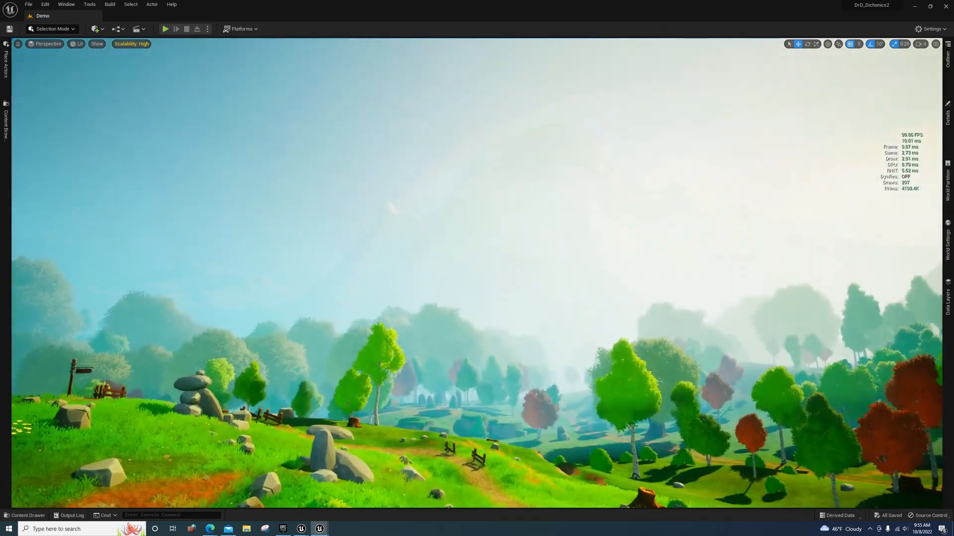
right_click_drag(477, 268, 477, 313)
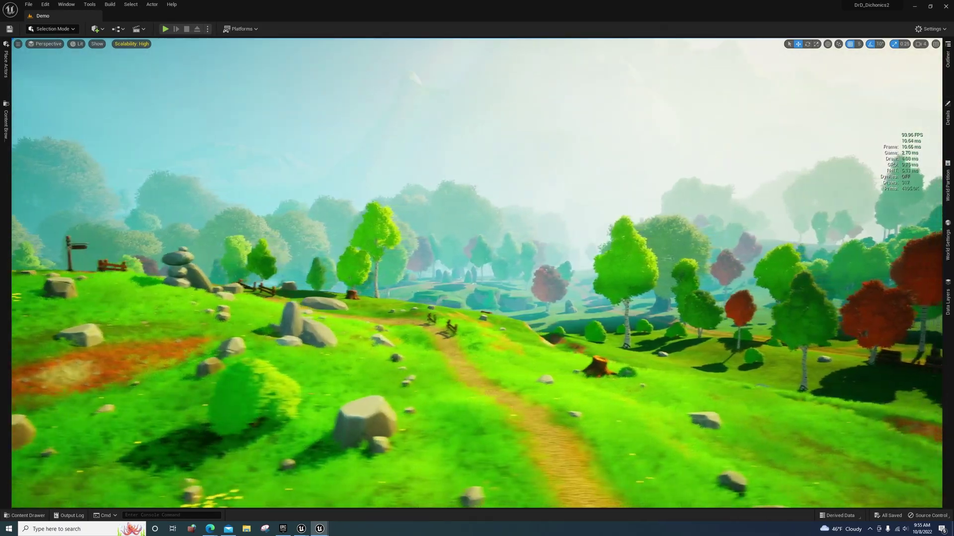
right_click_drag(864, 81, 887, 80)
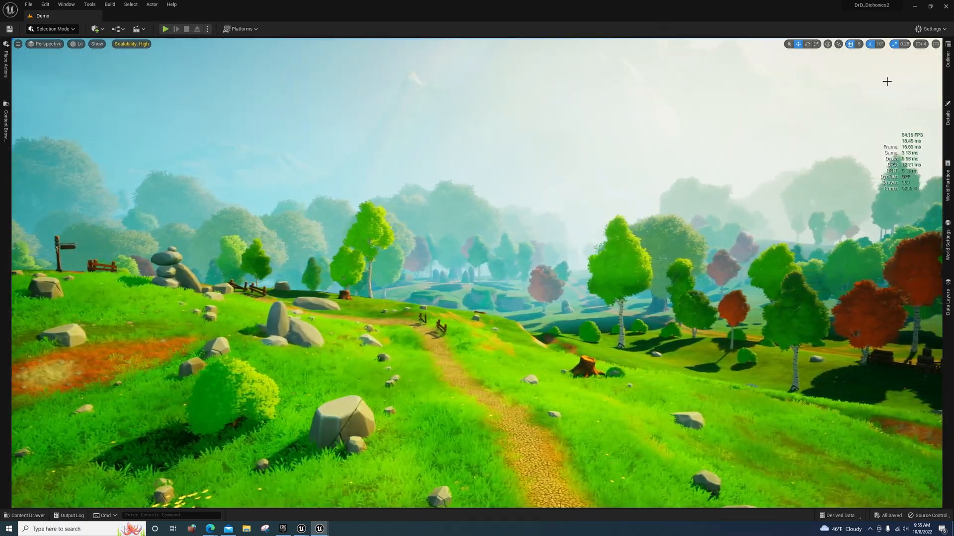